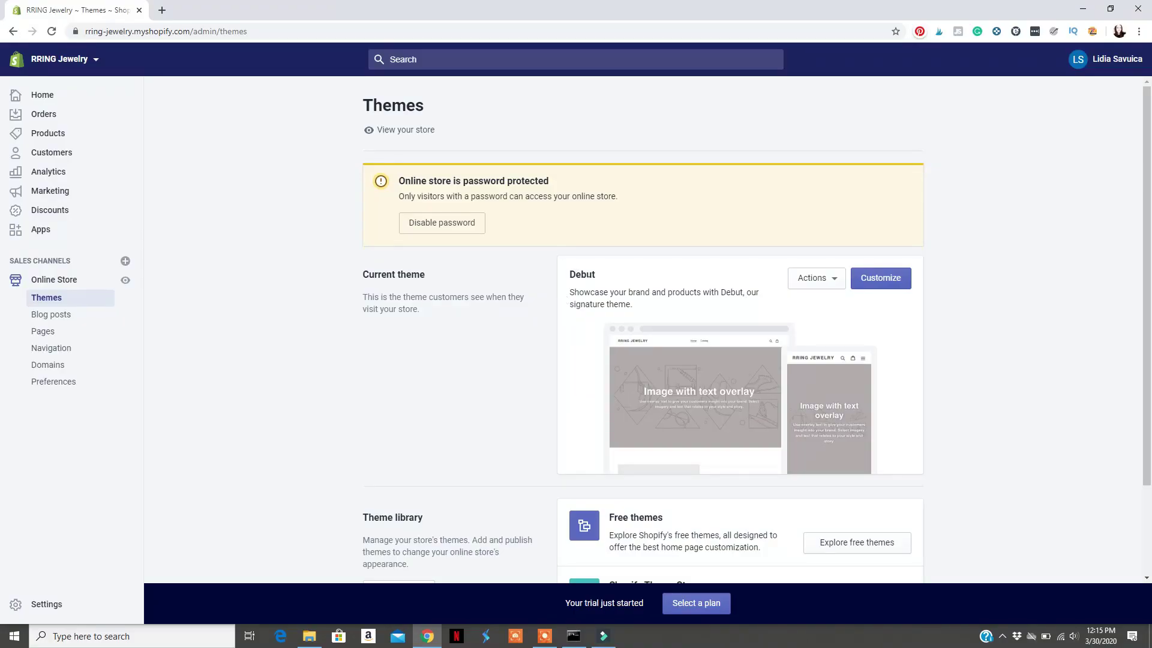
- Open the free themes gallery and browse Simple, Boundless, Venture, Debut, Supply, Narrative, Brooklyn and Minimal
{"action": "scroll", "coordinate": [718, 384], "scroll_direction": "down", "scroll_amount": 2}
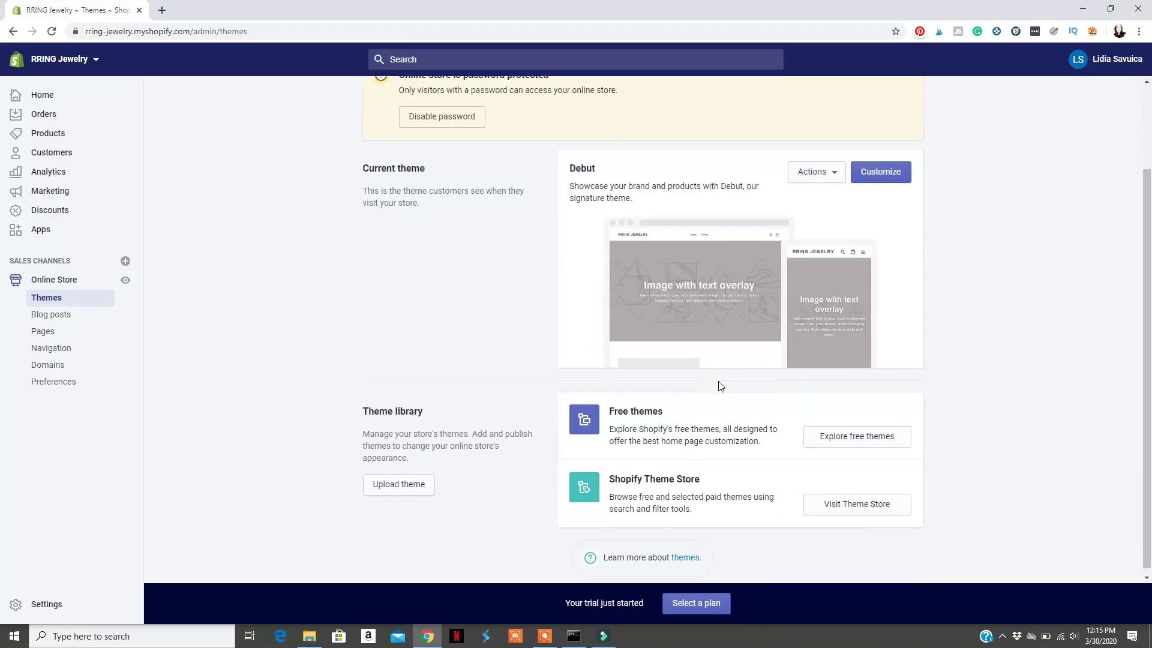
{"action": "left_click", "coordinate": [852, 440]}
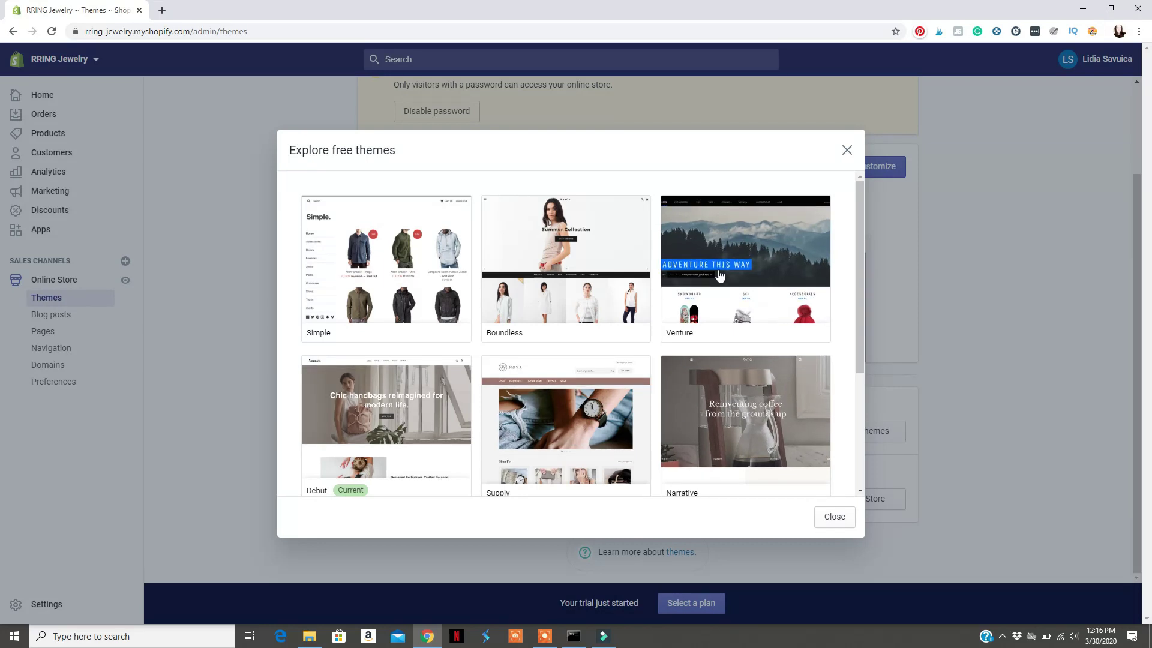
{"action": "scroll", "coordinate": [404, 283], "scroll_direction": "down", "scroll_amount": 3}
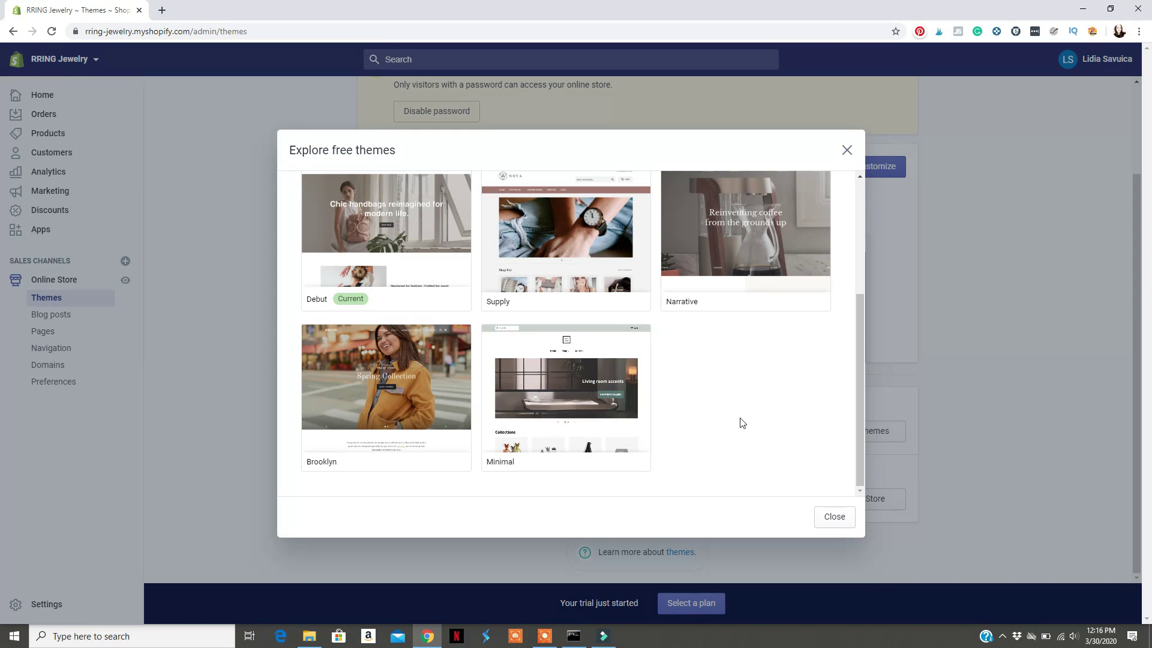
{"action": "scroll", "coordinate": [743, 423], "scroll_direction": "up", "scroll_amount": 1}
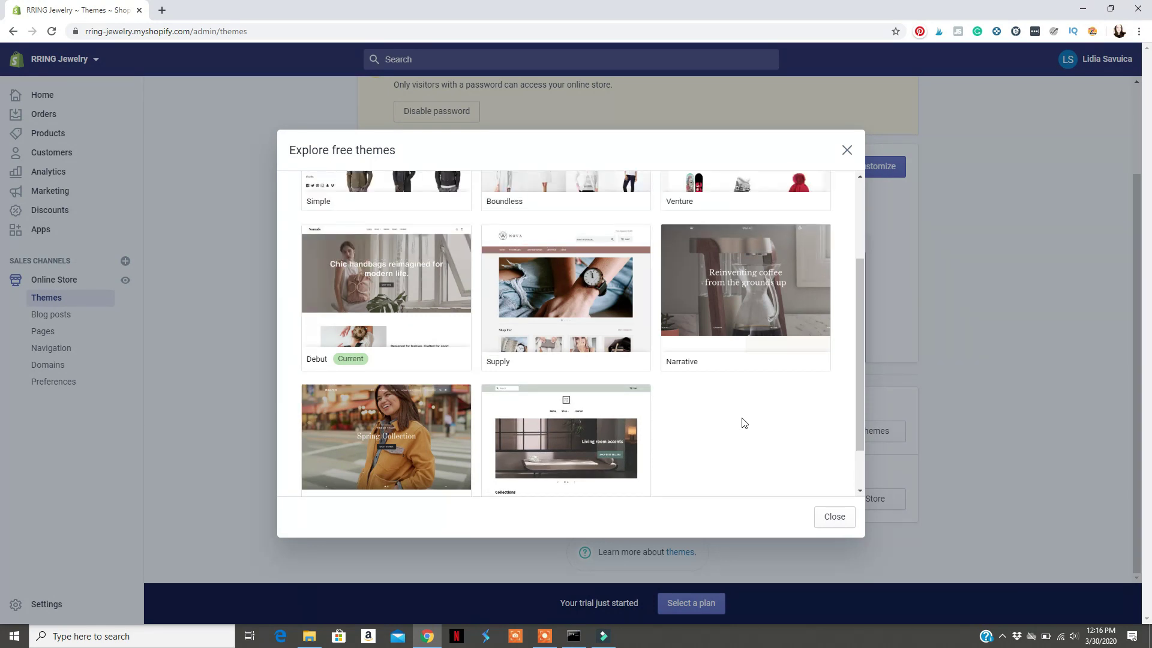
{"action": "scroll", "coordinate": [742, 423], "scroll_direction": "up", "scroll_amount": 2}
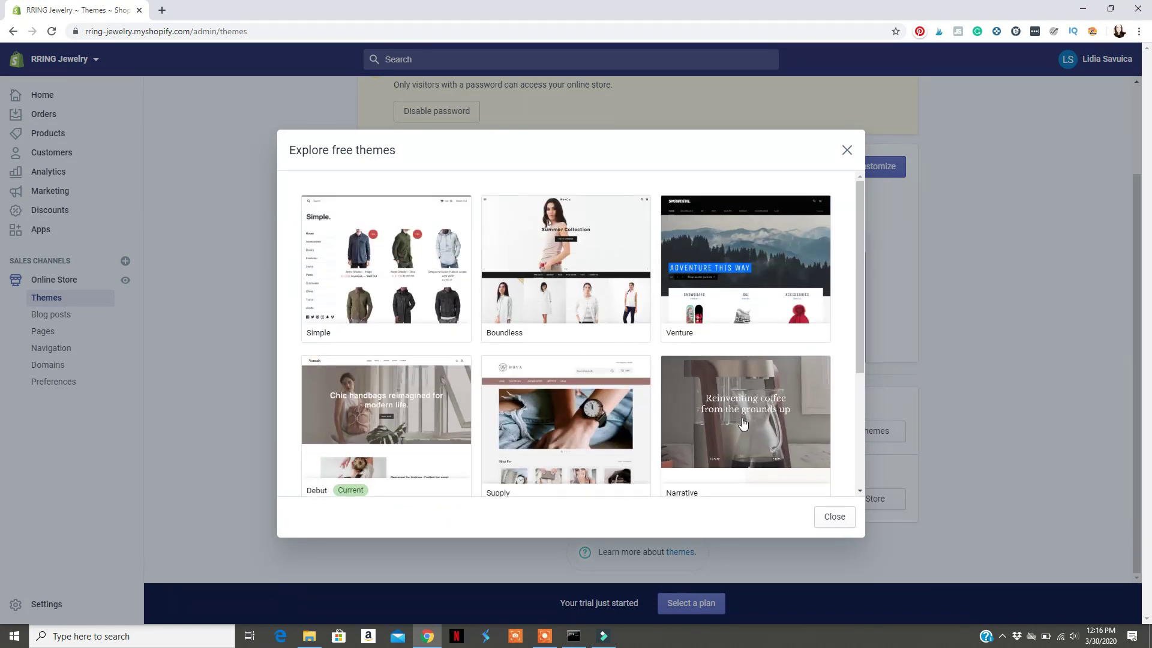
- View the Boundless theme's details and select its Black & white style
{"action": "left_click", "coordinate": [500, 294]}
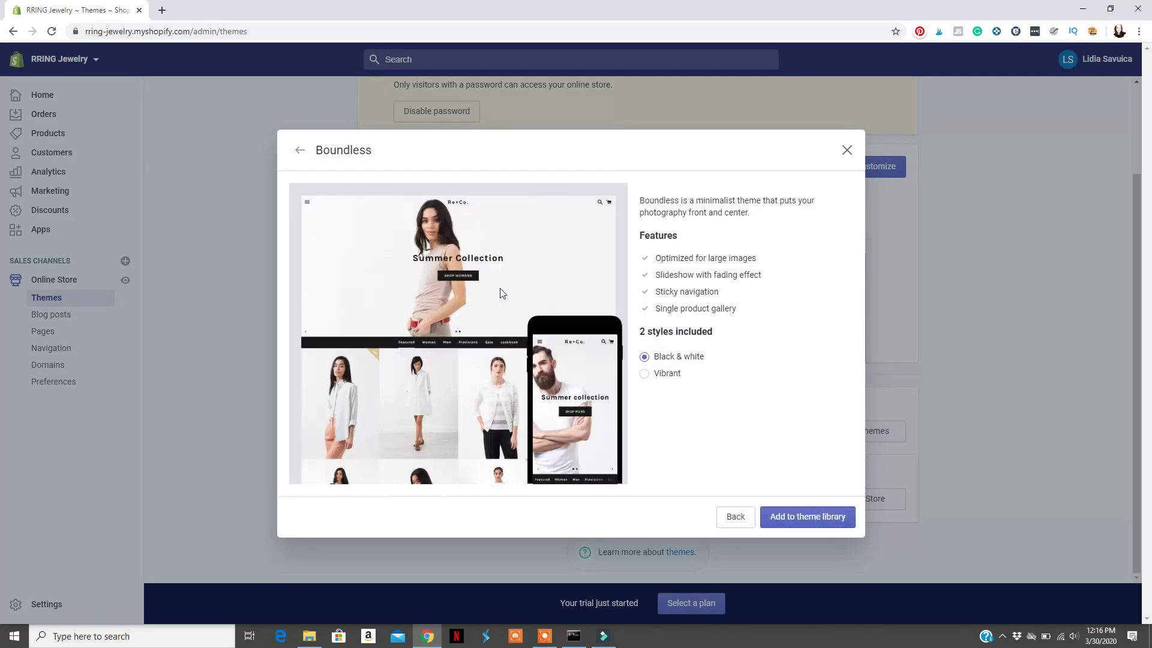
{"action": "left_click", "coordinate": [661, 360]}
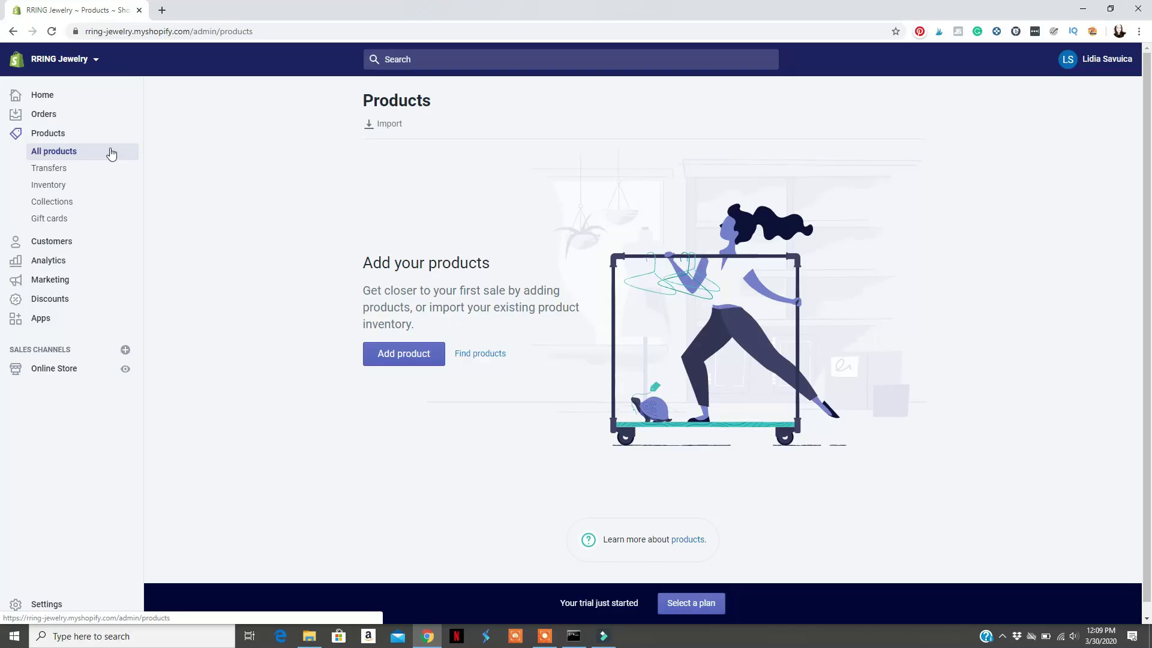
- Start a new product and upload two watch photos as its media
{"action": "left_click", "coordinate": [365, 353]}
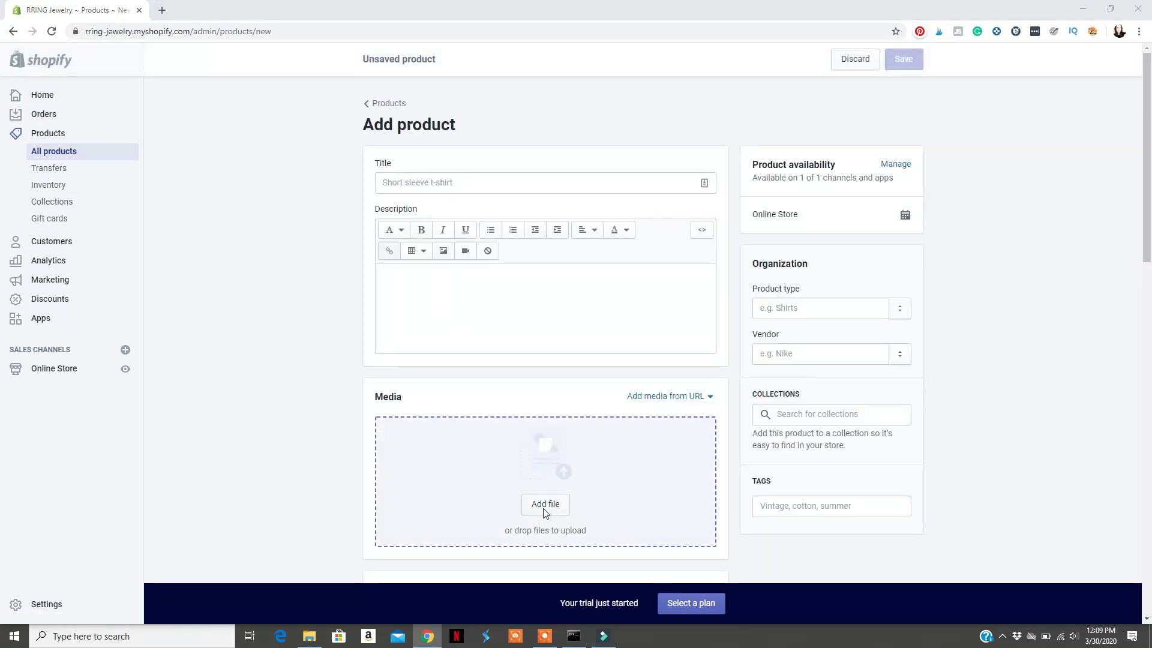
{"action": "left_click", "coordinate": [545, 506]}
{"action": "scroll", "coordinate": [617, 315], "scroll_direction": "down", "scroll_amount": 1}
{"action": "left_click", "coordinate": [239, 418]}
{"action": "scroll", "coordinate": [420, 300], "scroll_direction": "up", "scroll_amount": 1}
{"action": "left_click", "coordinate": [599, 177], "text": "ctrl"}
{"action": "left_click", "coordinate": [640, 560]}
- Title the product 'Women' and add the tag 'watch'
{"action": "type", "text": "Women's Watch"}
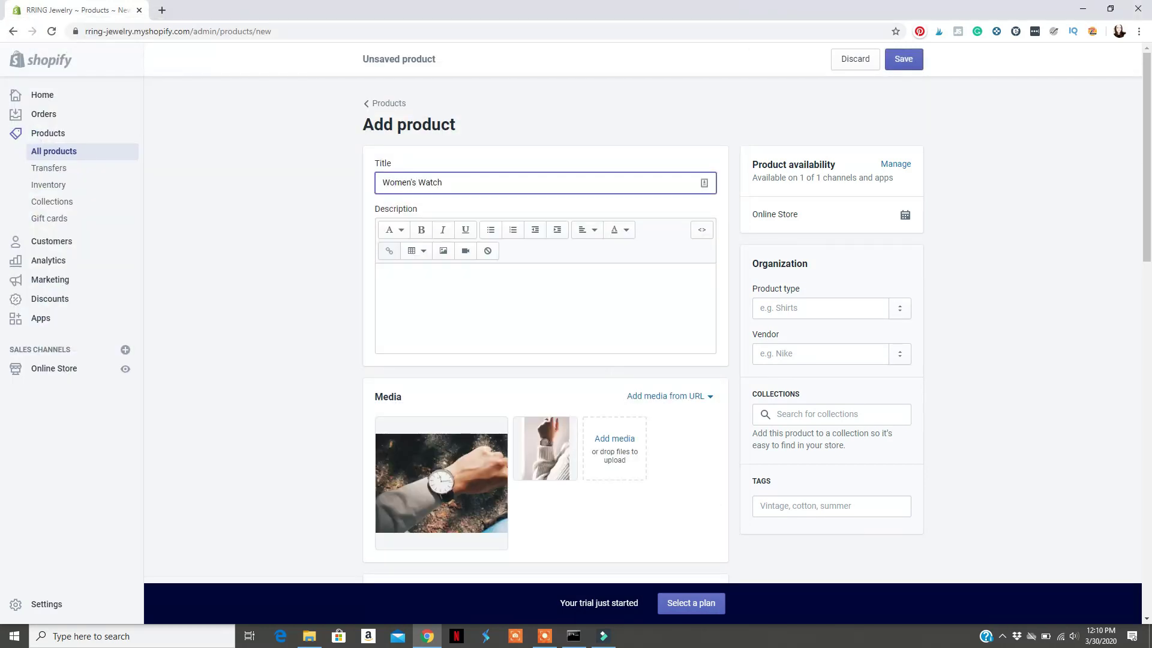
{"action": "left_click", "coordinate": [831, 506]}
{"action": "type", "text": "watch"}
{"action": "key", "text": "Return"}
{"action": "type", "text": "watch"}
{"action": "left_click", "coordinate": [802, 532]}
{"action": "scroll", "coordinate": [946, 503], "scroll_direction": "down", "scroll_amount": 1}
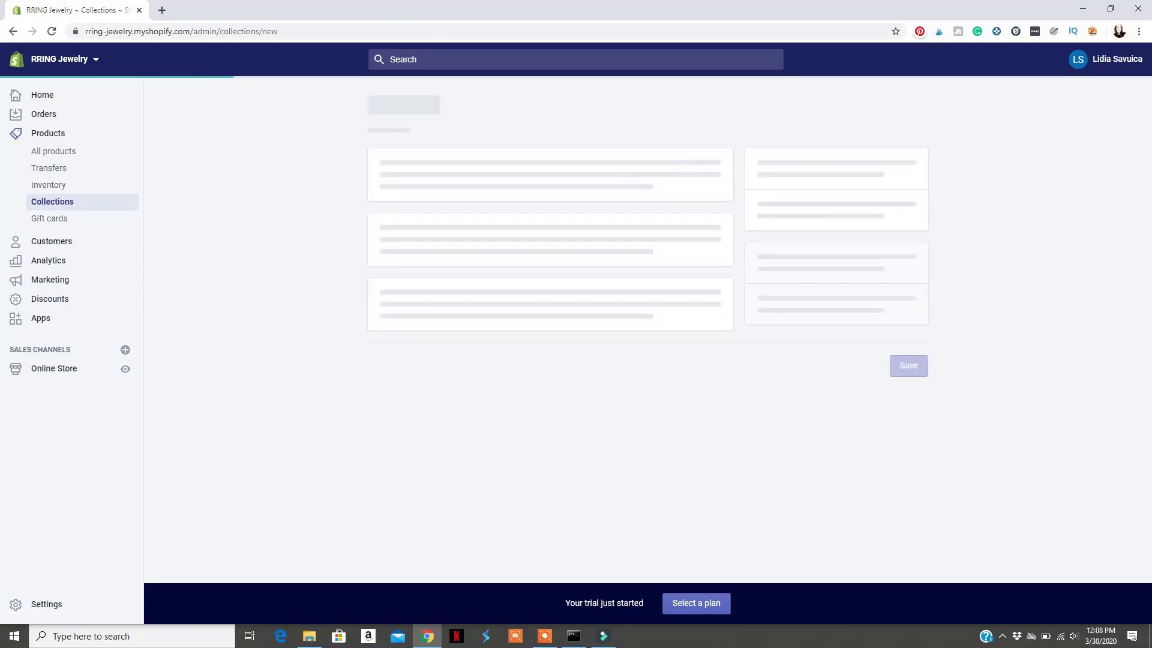
- Finish titling the Rings collection and save it
{"action": "type", "text": "Rings"}
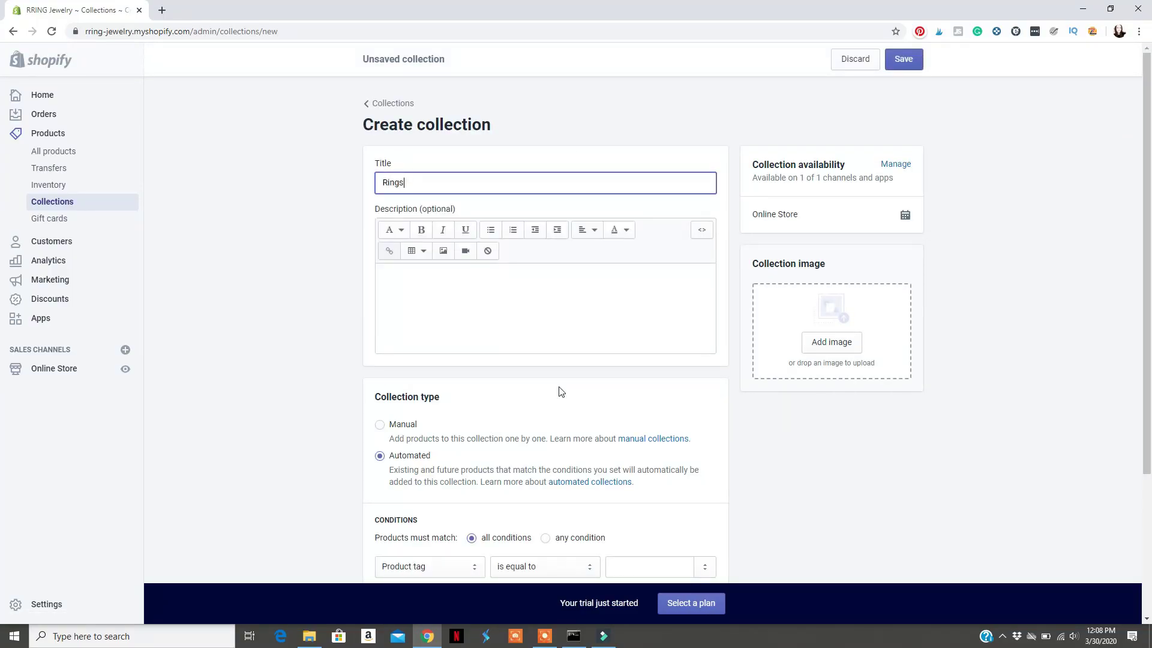
{"action": "scroll", "coordinate": [477, 374], "scroll_direction": "down", "scroll_amount": 3}
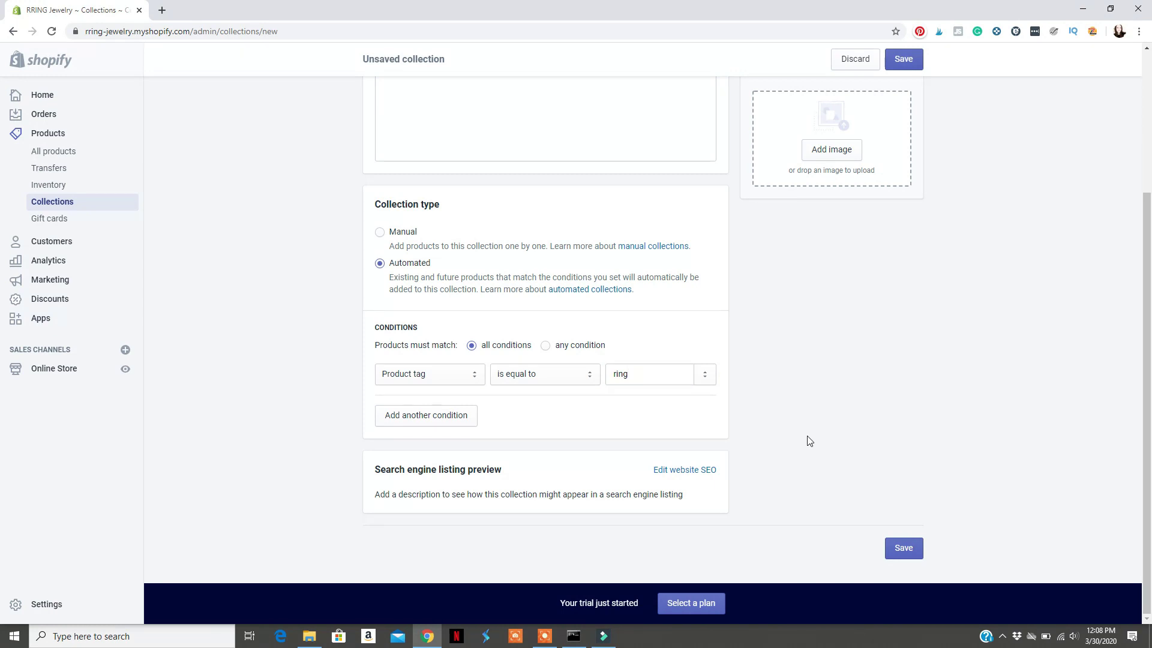
{"action": "left_click", "coordinate": [902, 60]}
- Start a new collection titled 'Necklaces' and fill in its tag condition value
{"action": "key", "text": "alt+Left"}
{"action": "type", "text": "Necklaces"}
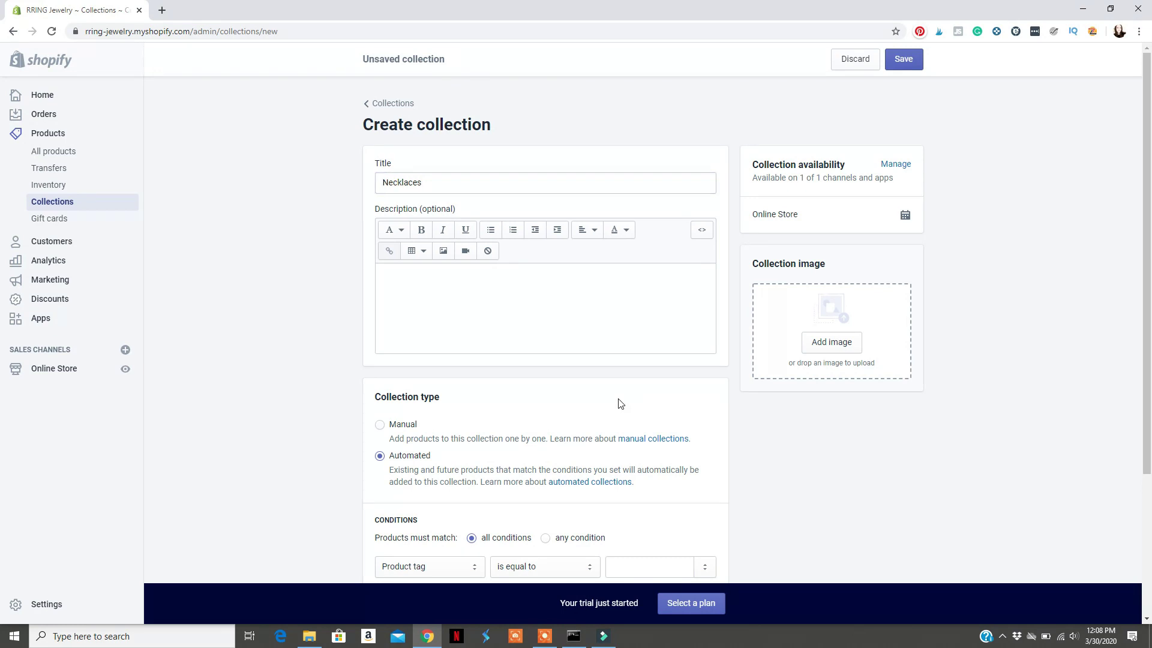
{"action": "scroll", "coordinate": [620, 403], "scroll_direction": "down", "scroll_amount": 3}
{"action": "left_click", "coordinate": [648, 387]}
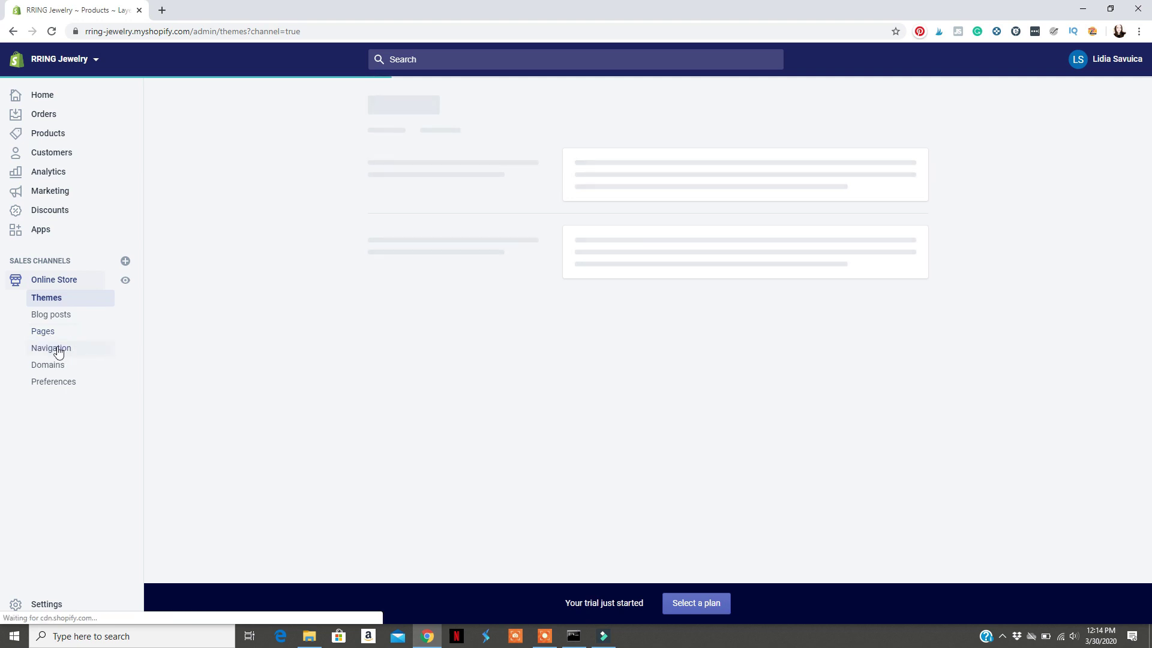
- Delete the Catalog item from the Main menu
{"action": "left_click", "coordinate": [72, 352]}
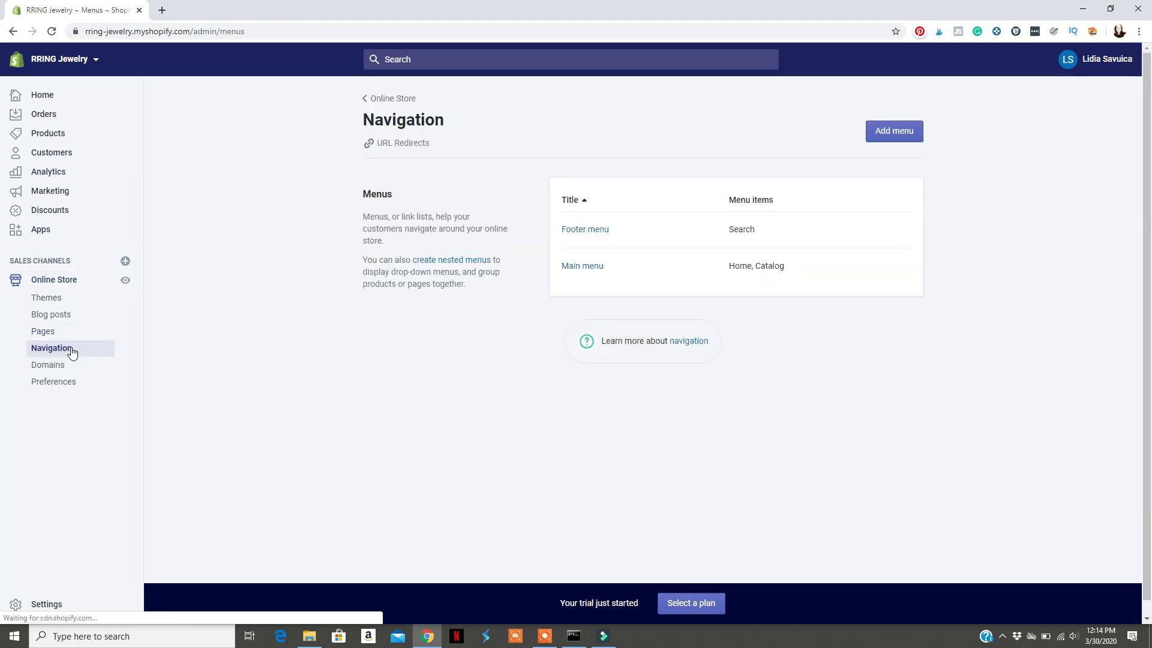
{"action": "left_click", "coordinate": [587, 267]}
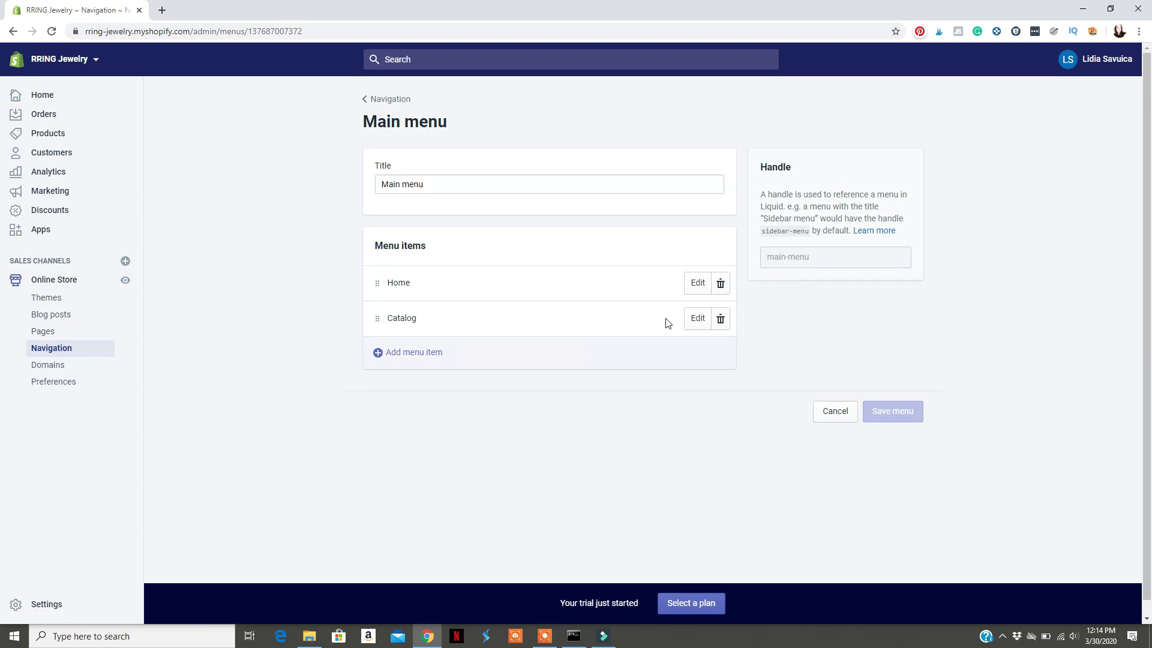
{"action": "left_click", "coordinate": [719, 318]}
{"action": "left_click", "coordinate": [717, 198]}
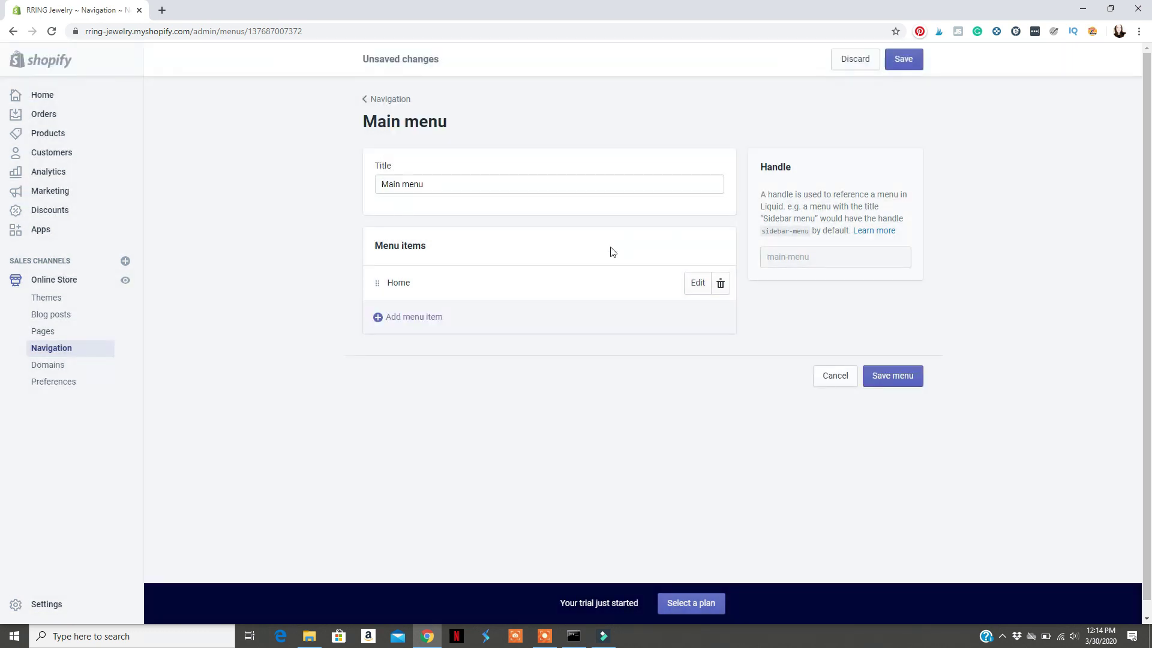
- Add a 'Necklace' menu item linked to the Necklaces collection, then pick a header logo image
{"action": "left_click", "coordinate": [411, 316]}
{"action": "type", "text": "Necklace"}
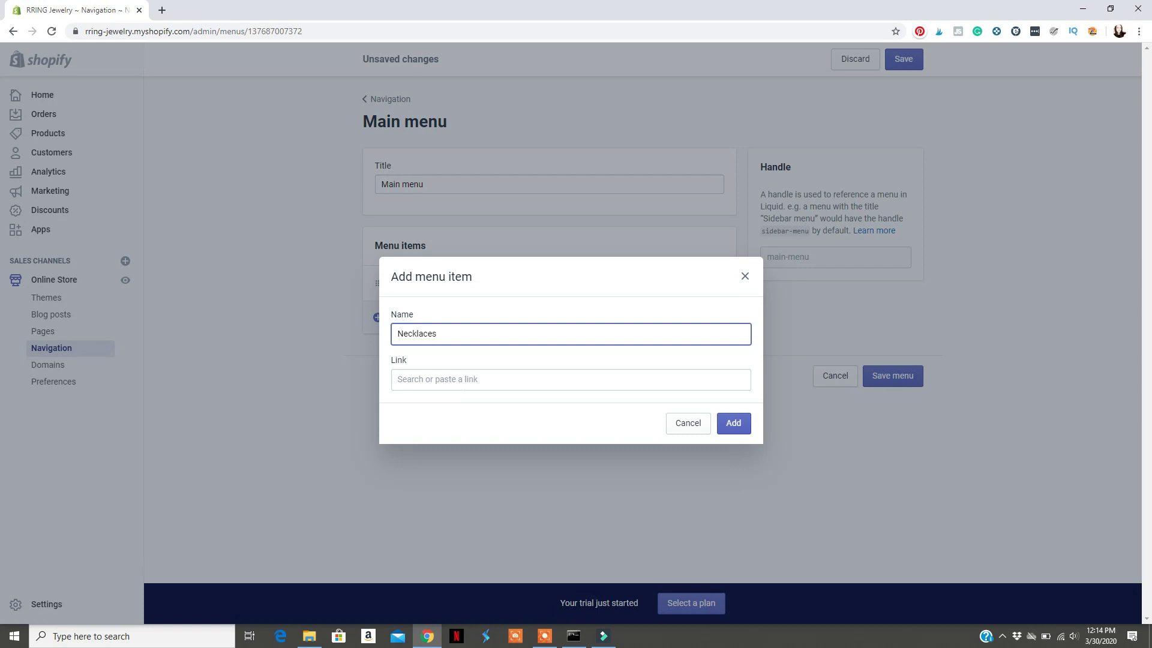
{"action": "key", "text": "Tab"}
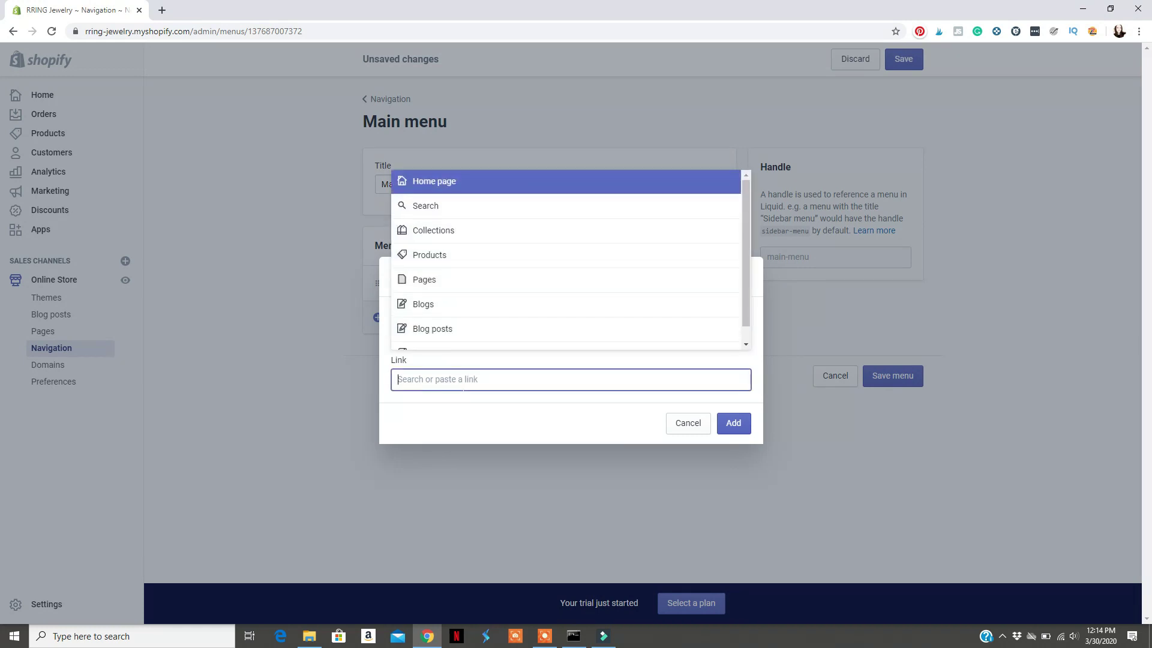
{"action": "left_click", "coordinate": [466, 229]}
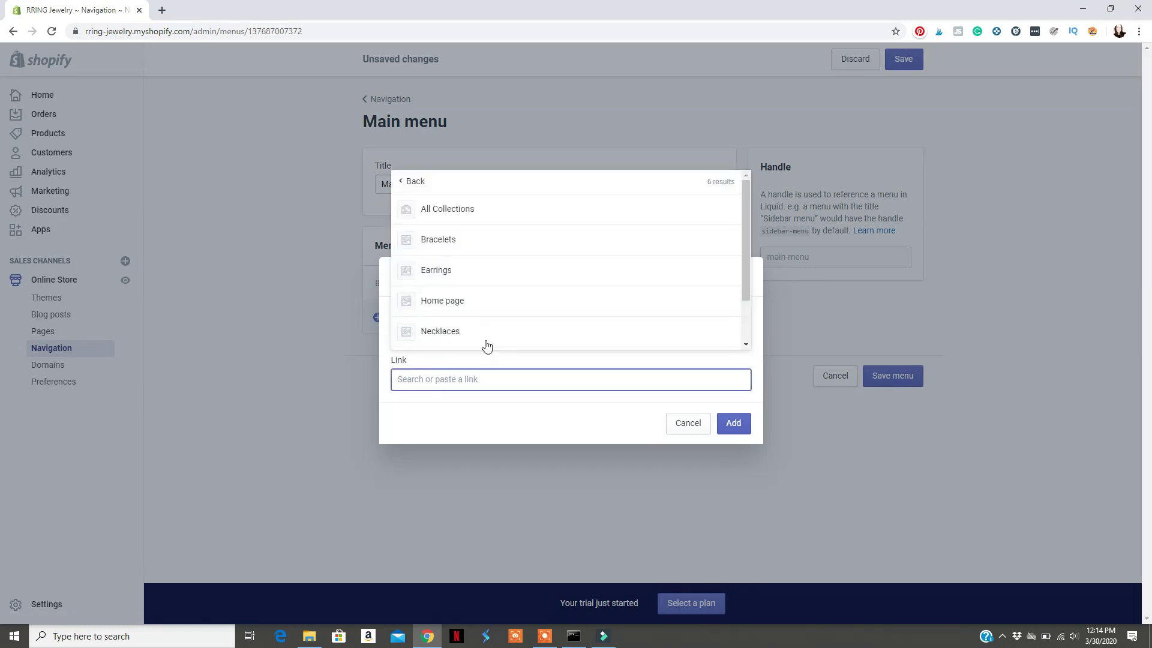
{"action": "left_click", "coordinate": [484, 334]}
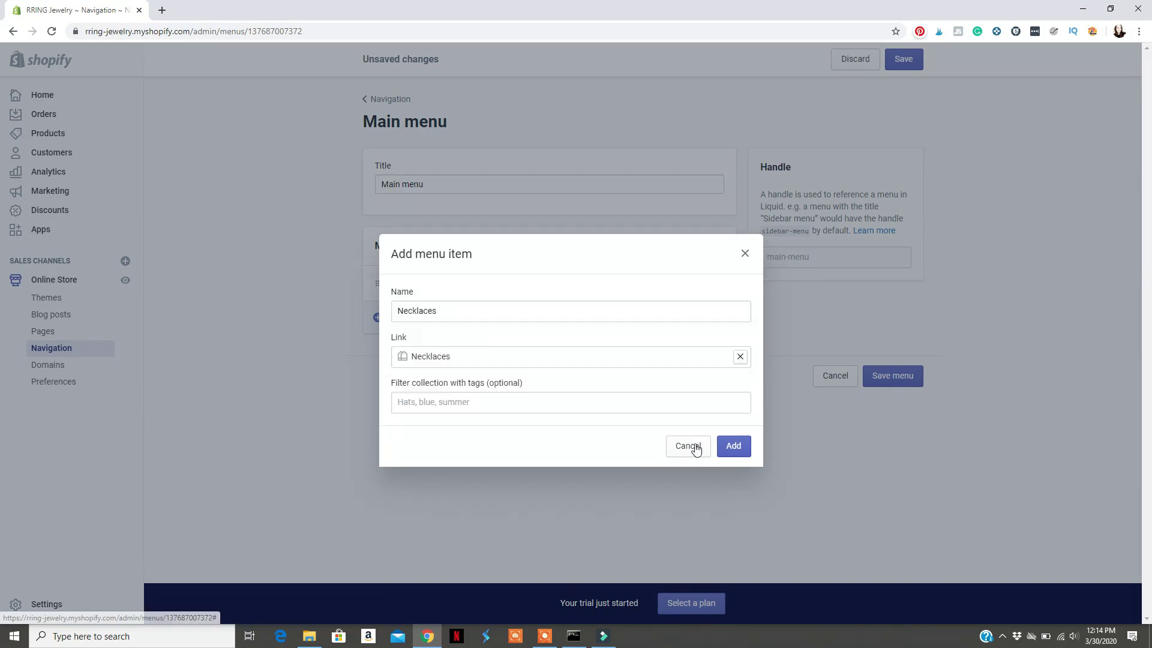
{"action": "left_click", "coordinate": [734, 447]}
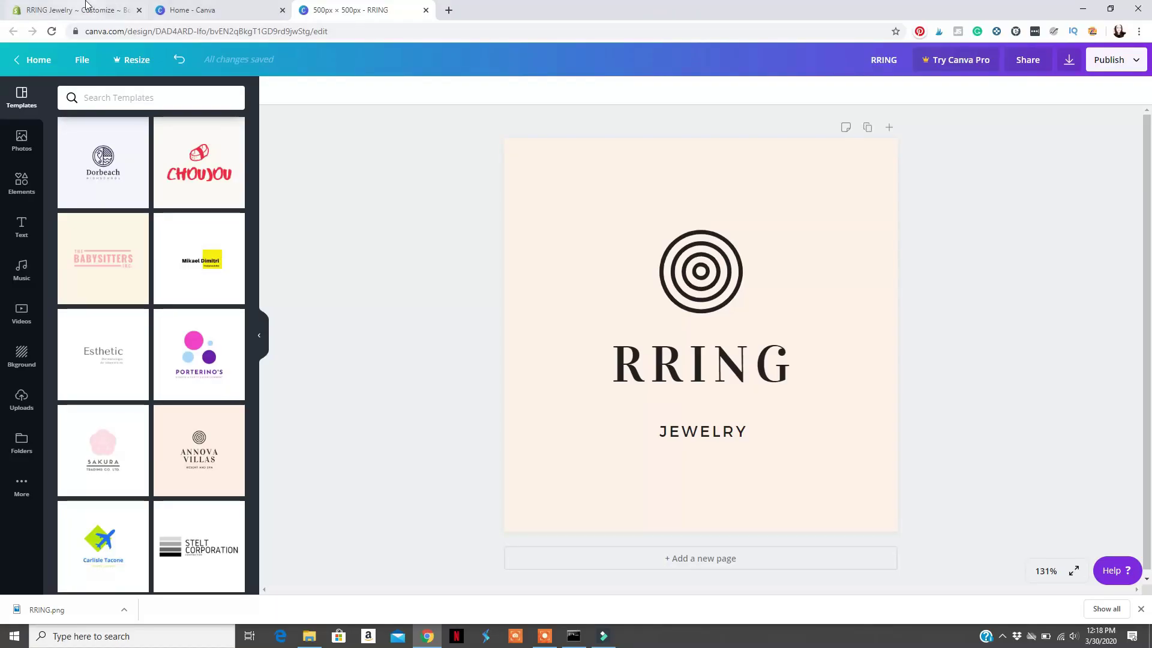
{"action": "left_click", "coordinate": [90, 10]}
{"action": "left_click", "coordinate": [87, 210]}
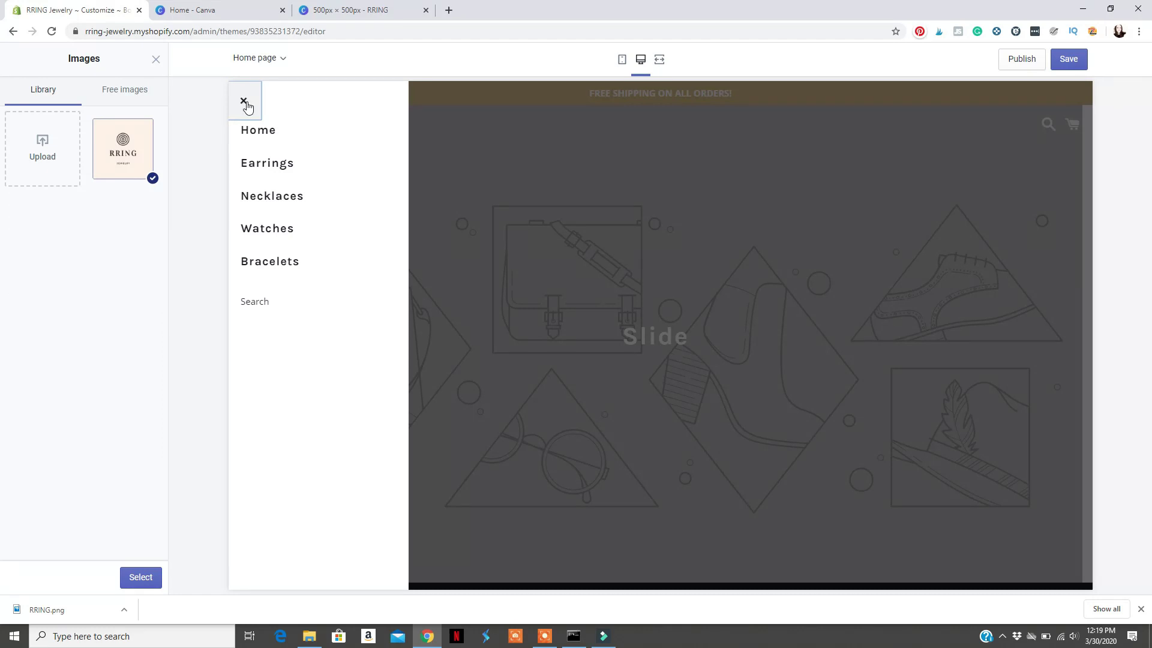
- Assign the RRING image to both the header Logo and Home page logo settings
{"action": "left_click", "coordinate": [248, 115]}
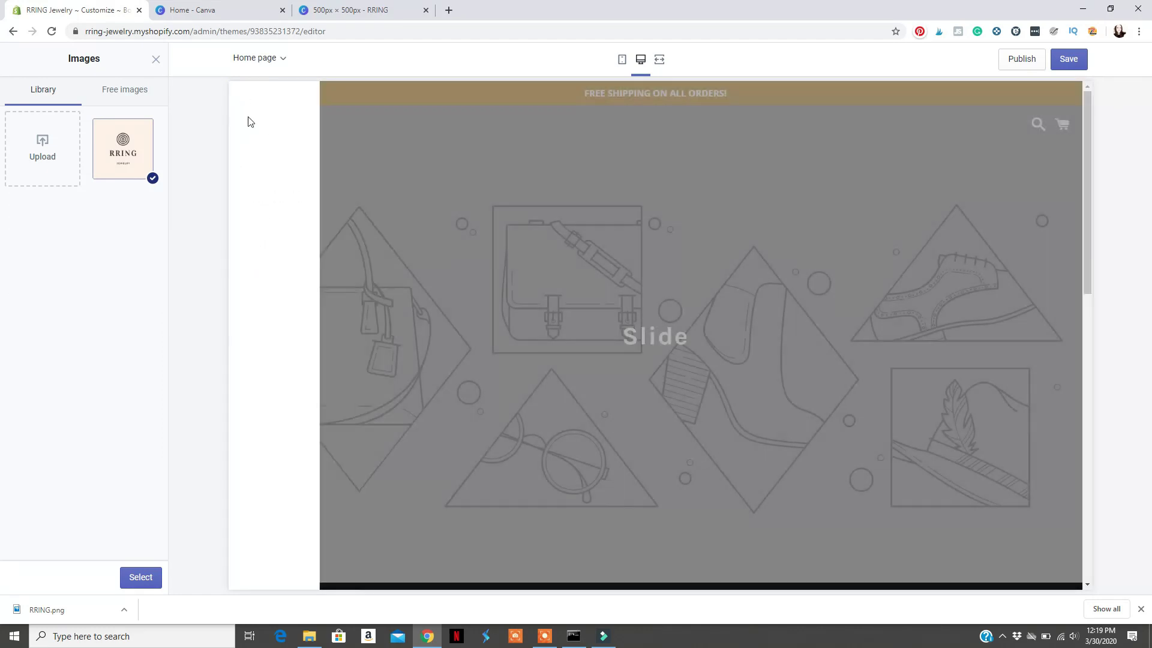
{"action": "left_click", "coordinate": [138, 578]}
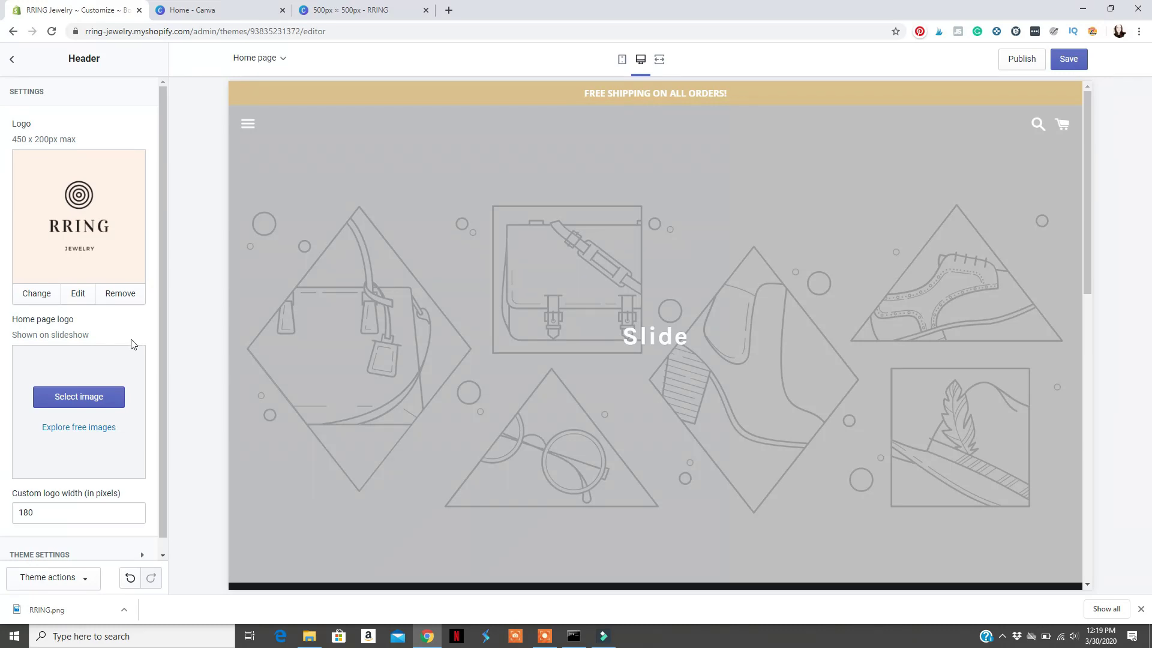
{"action": "scroll", "coordinate": [133, 344], "scroll_direction": "down", "scroll_amount": 1}
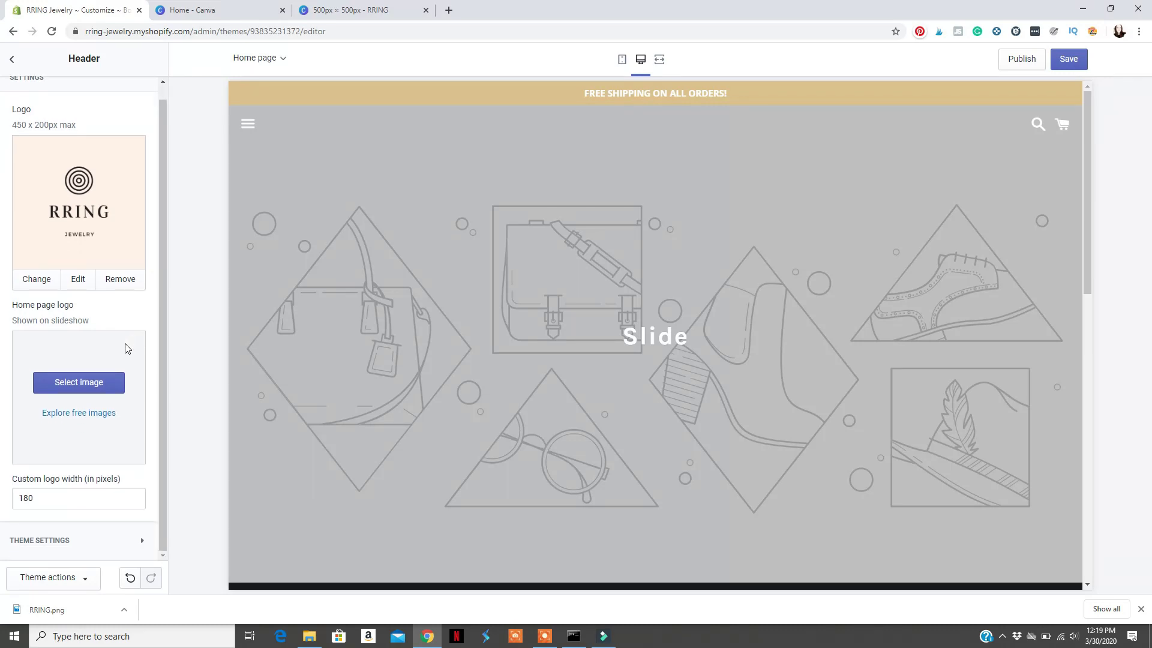
{"action": "left_click", "coordinate": [92, 384]}
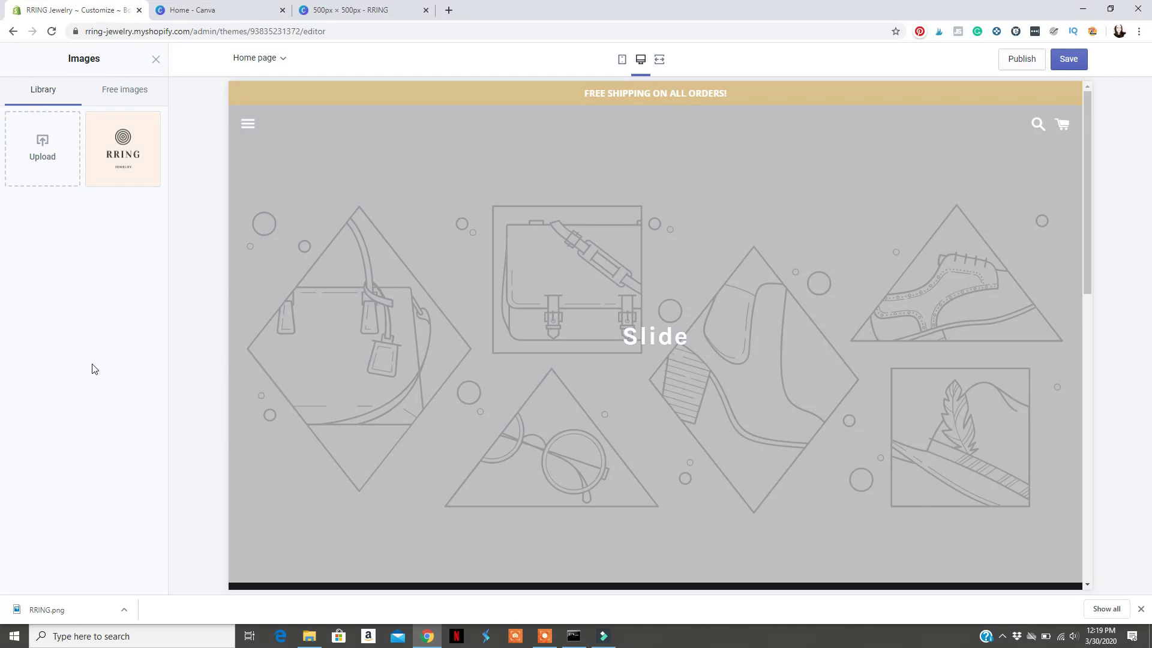
{"action": "left_click", "coordinate": [135, 172]}
{"action": "left_click", "coordinate": [139, 578]}
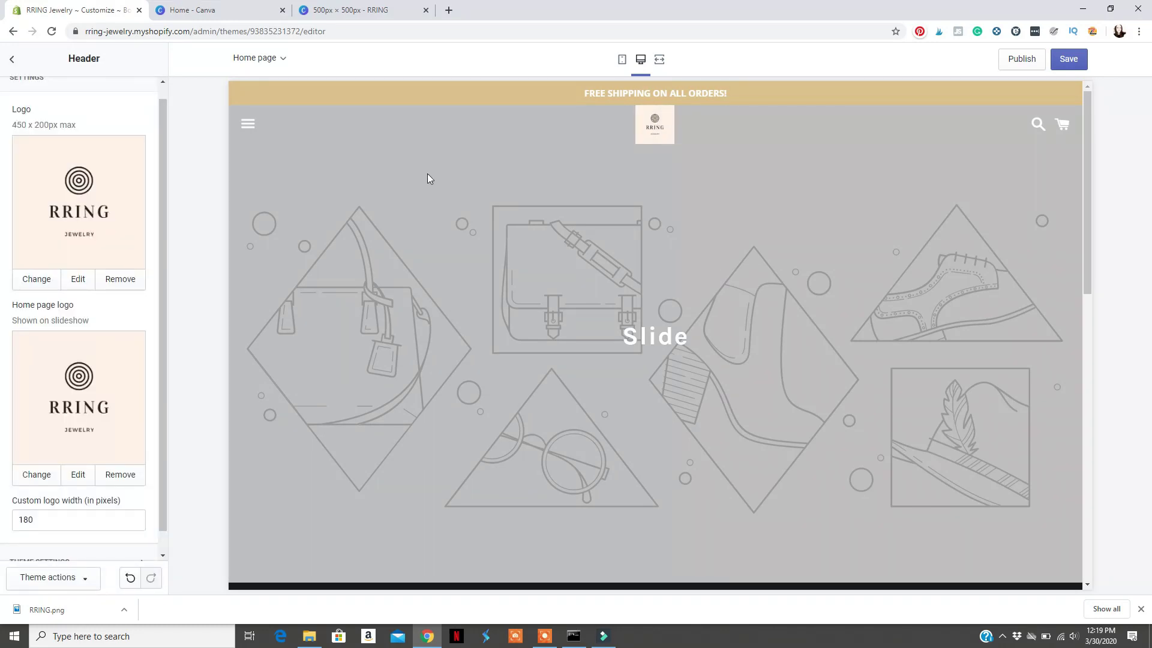
{"action": "scroll", "coordinate": [133, 399], "scroll_direction": "down", "scroll_amount": 1}
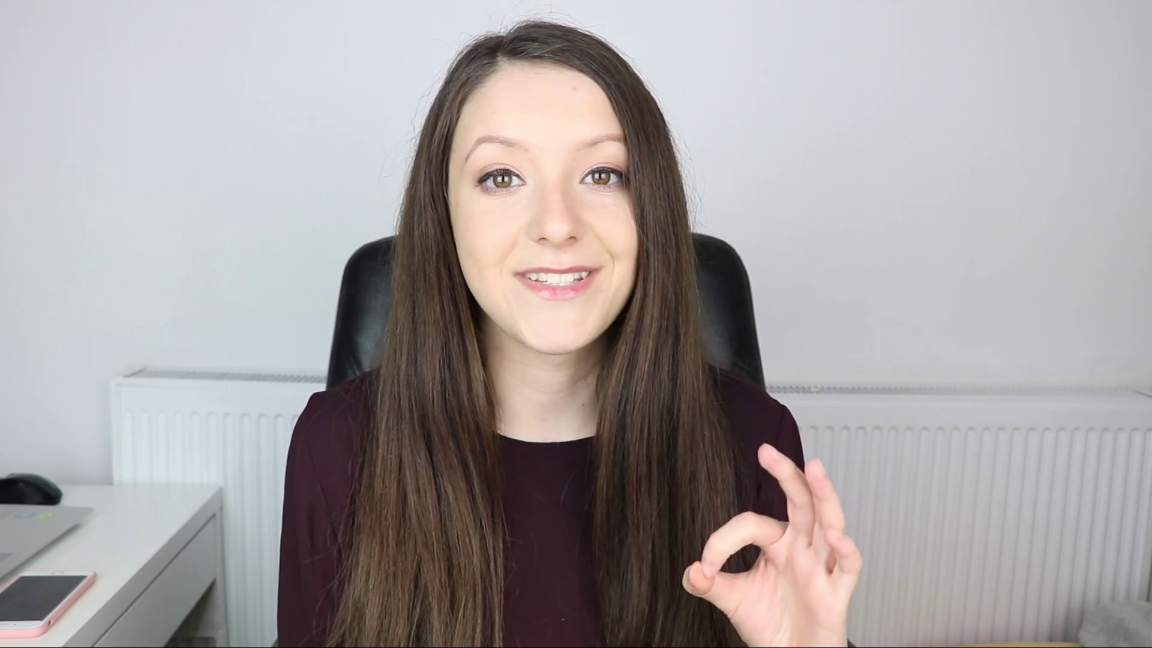